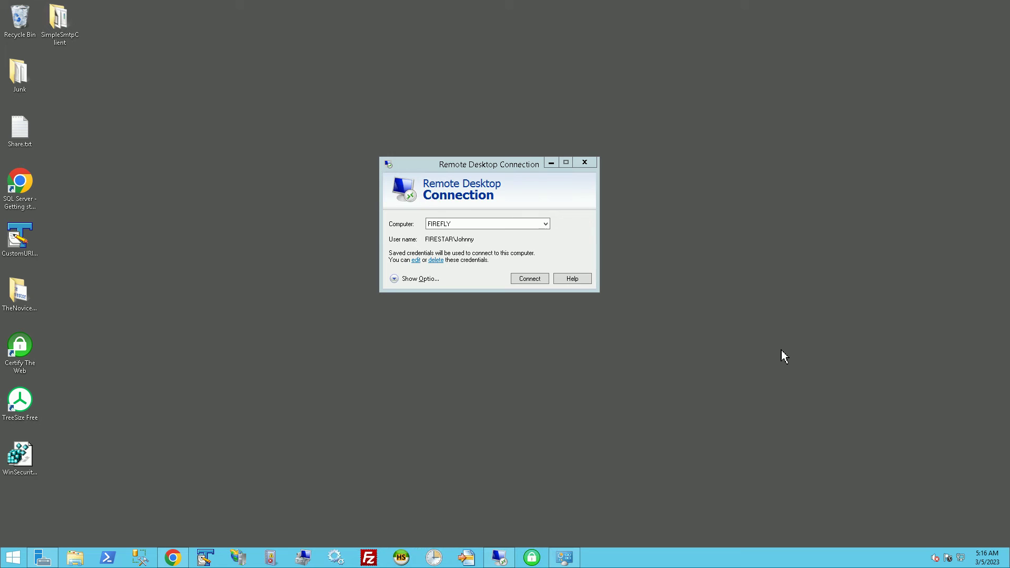
# Step: Connect to FIREFLY and move the resulting CredSSP authentication error to the upper right
pyautogui.click(528, 279)
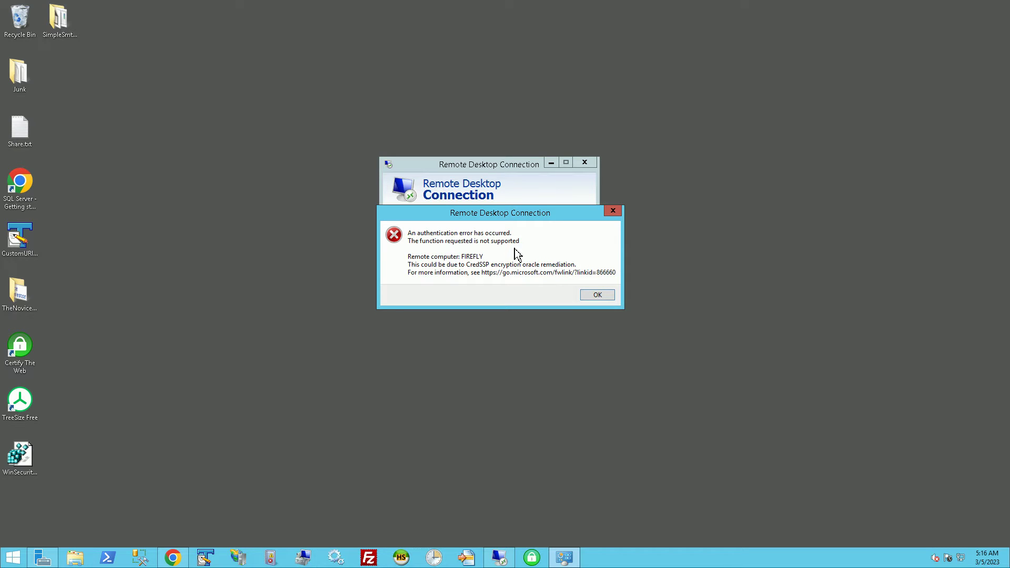
pyautogui.moveTo(509, 217); pyautogui.dragTo(758, 159)
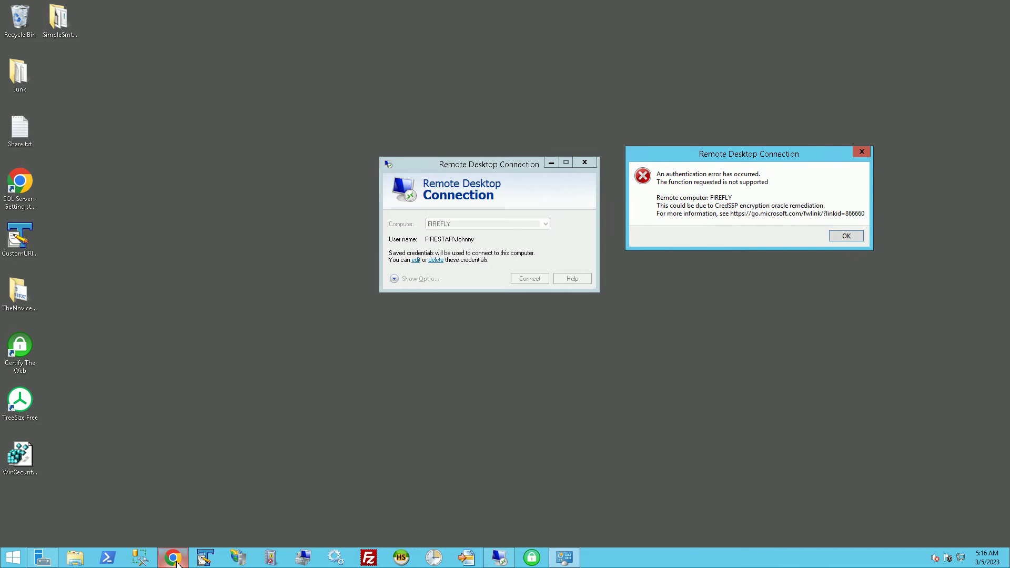
# Step: Bring the Group Policy Management documentation in Chrome forward, shift it left, and browse it
pyautogui.moveTo(173, 556)
pyautogui.click(174, 497)
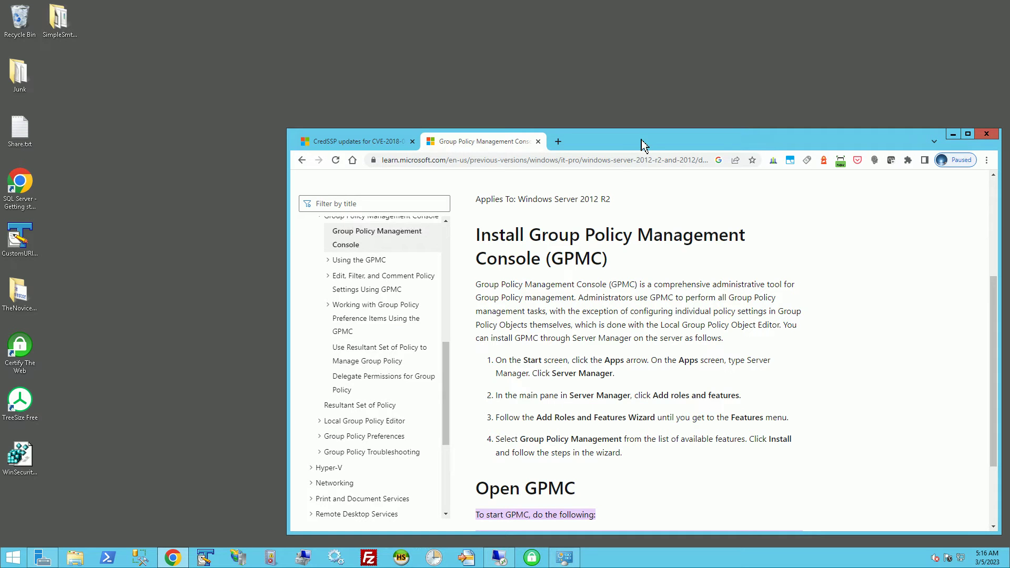
pyautogui.moveTo(645, 142); pyautogui.dragTo(424, 137)
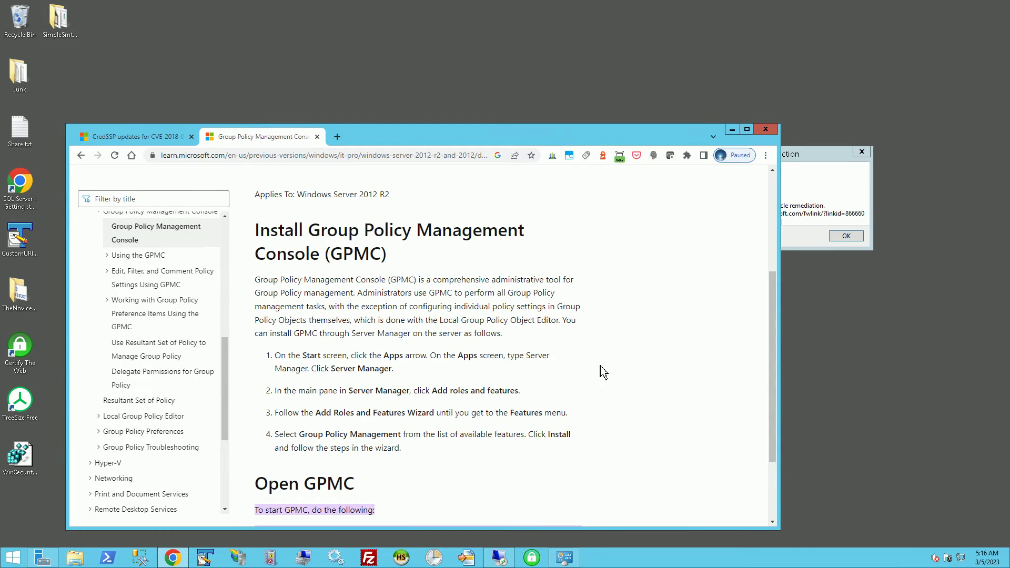
pyautogui.scroll(4, 605, 371)
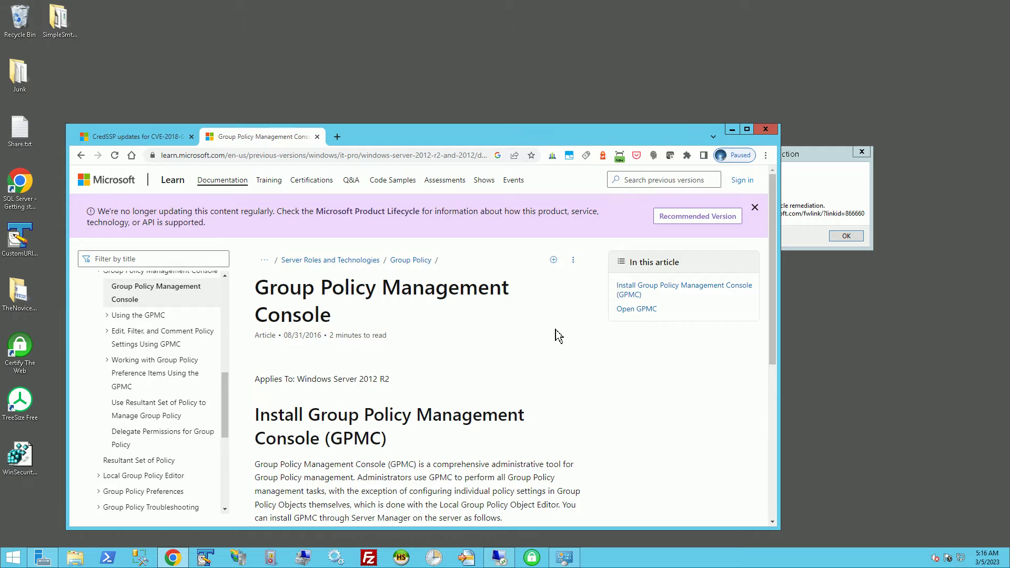
pyautogui.scroll(-1, 560, 336)
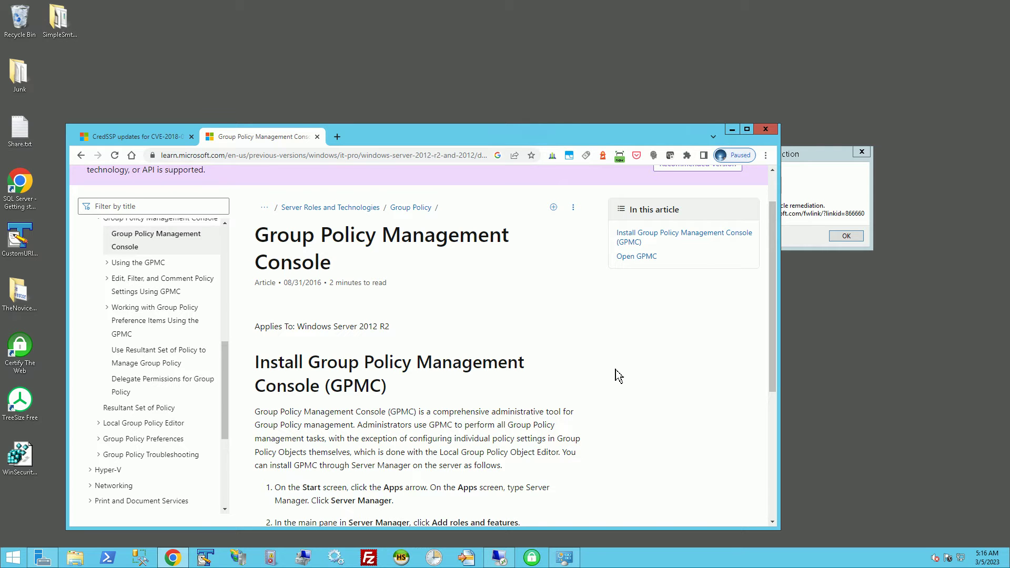
pyautogui.scroll(-5, 523, 349)
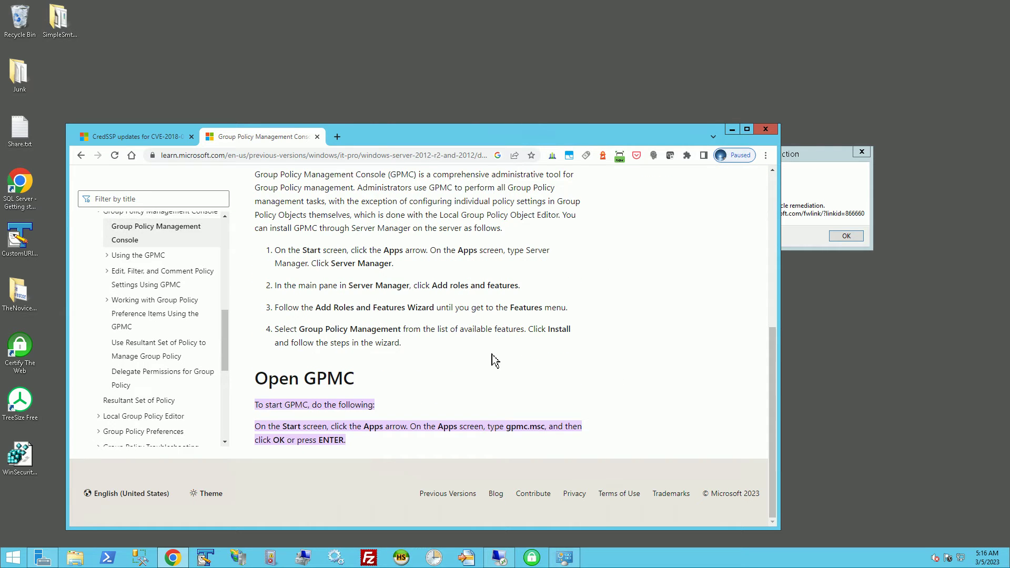
pyautogui.scroll(6, 493, 360)
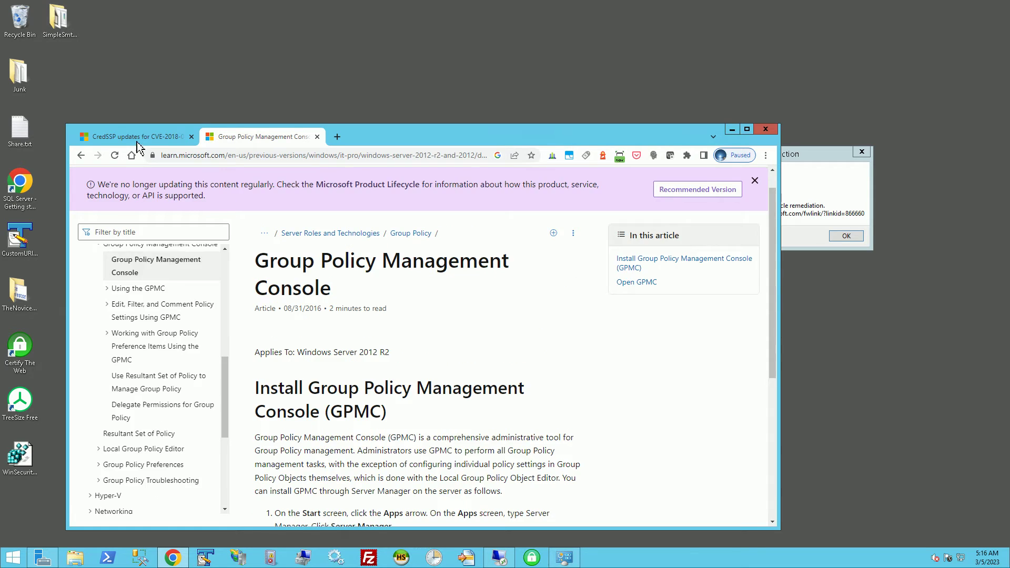
# Step: Switch to the CredSSP CVE-2018-0886 article and read its Encryption Oracle Remediation Group Policy section
pyautogui.click(139, 138)
pyautogui.scroll(-3, 383, 369)
pyautogui.scroll(10, 391, 342)
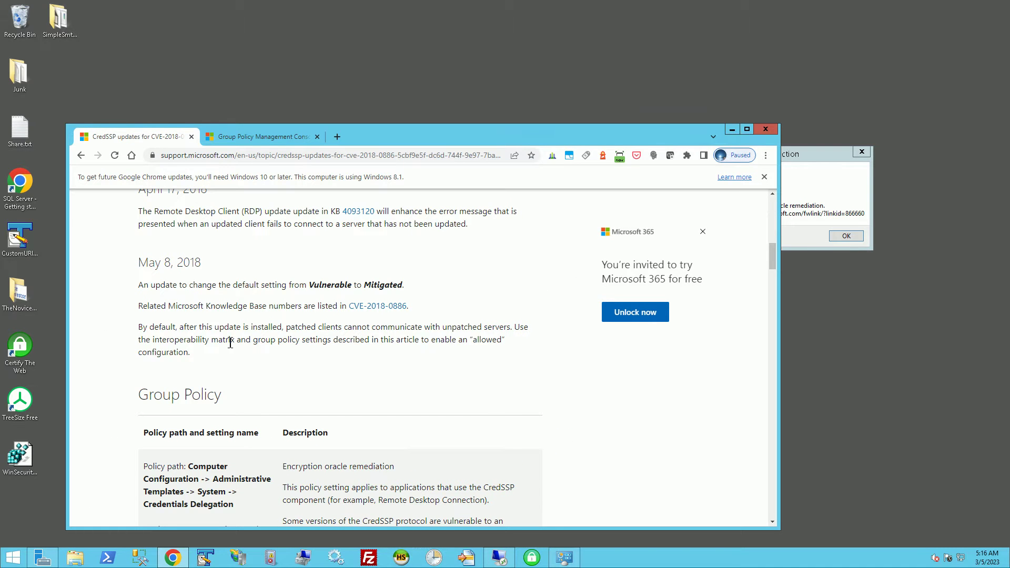
pyautogui.tripleClick(230, 342)
pyautogui.click(304, 358)
pyautogui.click(882, 384)
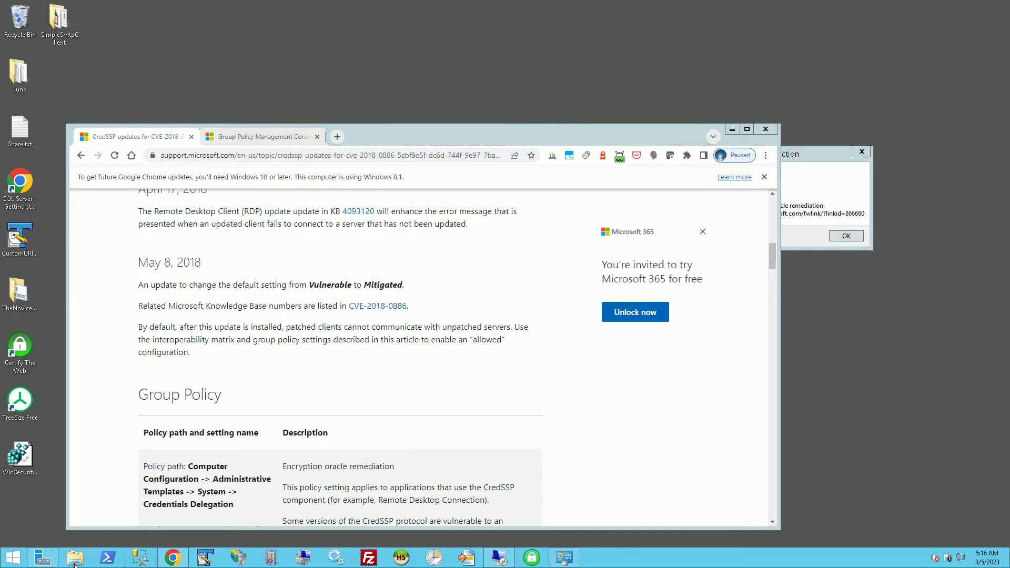
# Step: Start Add Roles and Features in Server Manager with a role-based install on the local server, advancing to Features
pyautogui.click(42, 558)
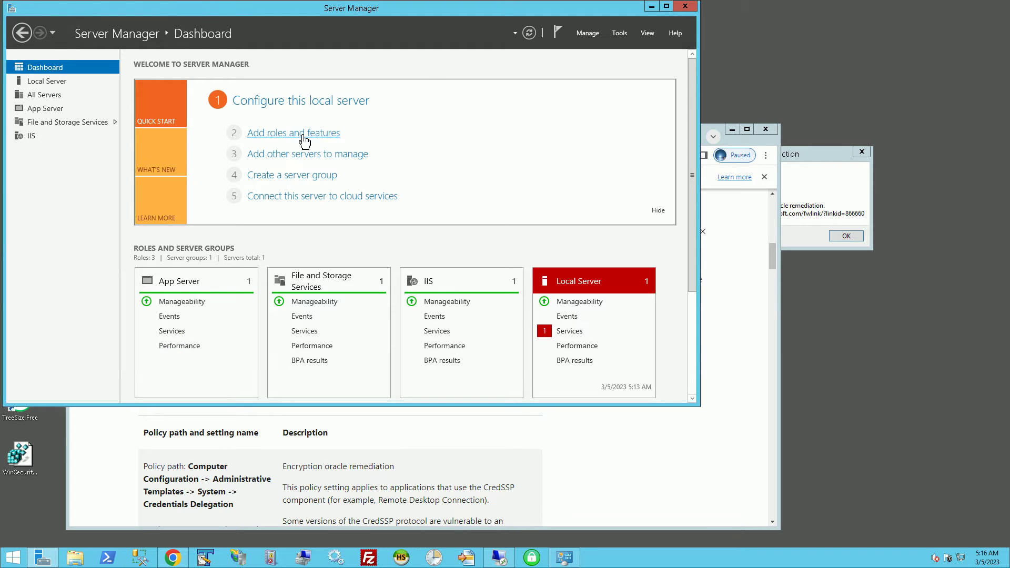
pyautogui.click(289, 138)
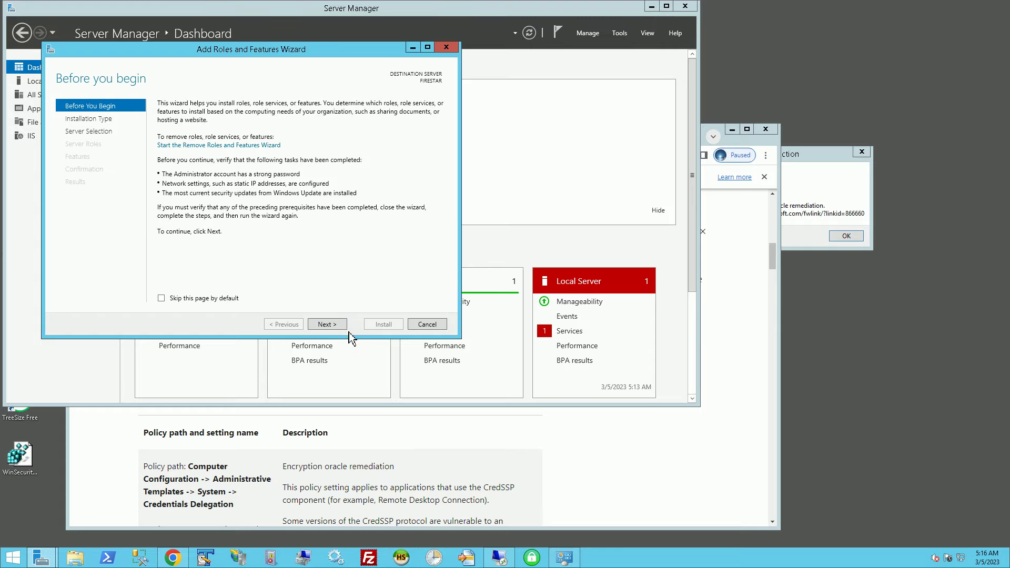
pyautogui.click(327, 325)
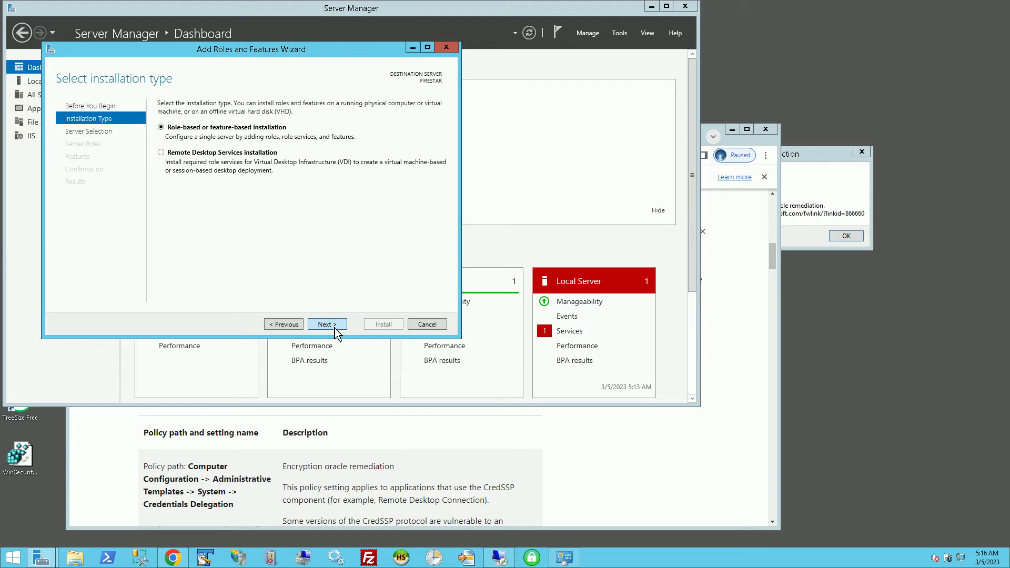
pyautogui.click(335, 331)
pyautogui.click(334, 333)
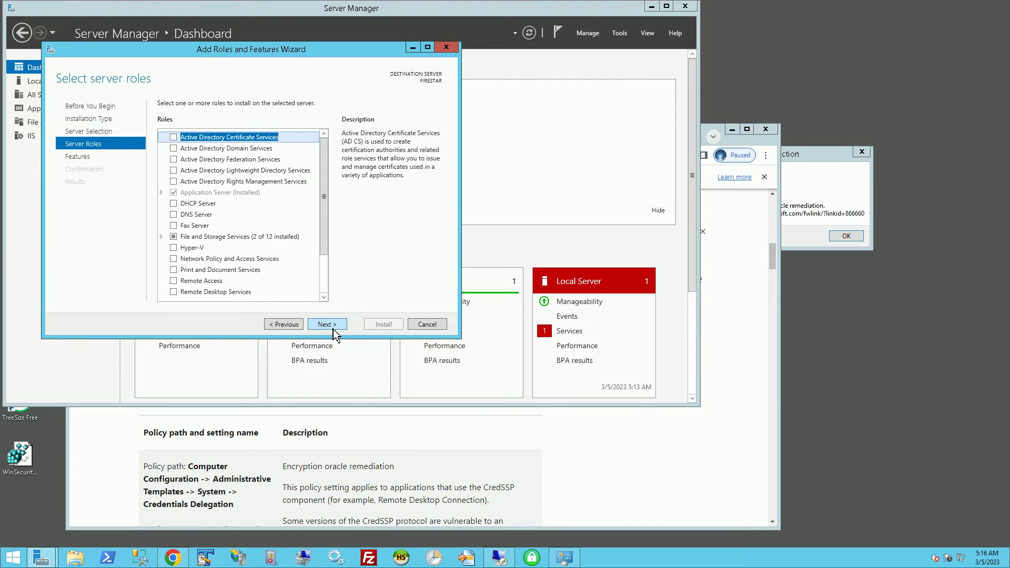
pyautogui.click(335, 331)
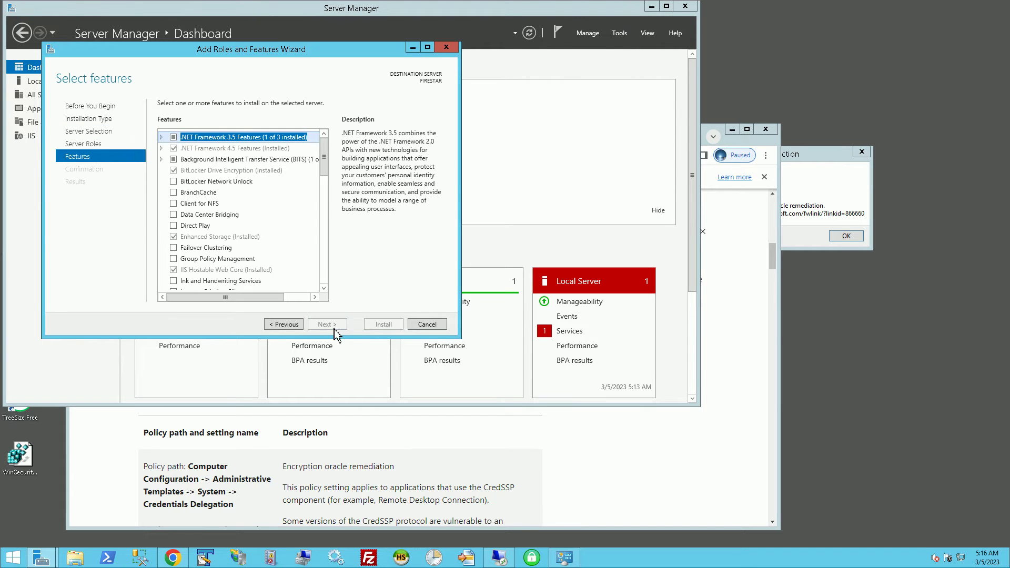
# Step: Tick Group Policy Management, install it on FIRESTAR, and close the finished wizard
pyautogui.click(216, 259)
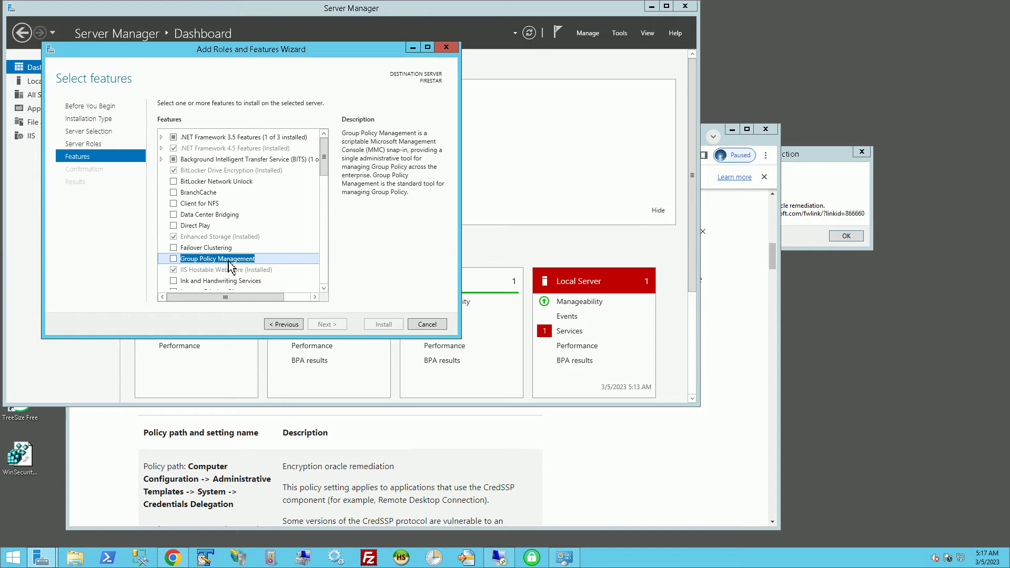
pyautogui.click(175, 260)
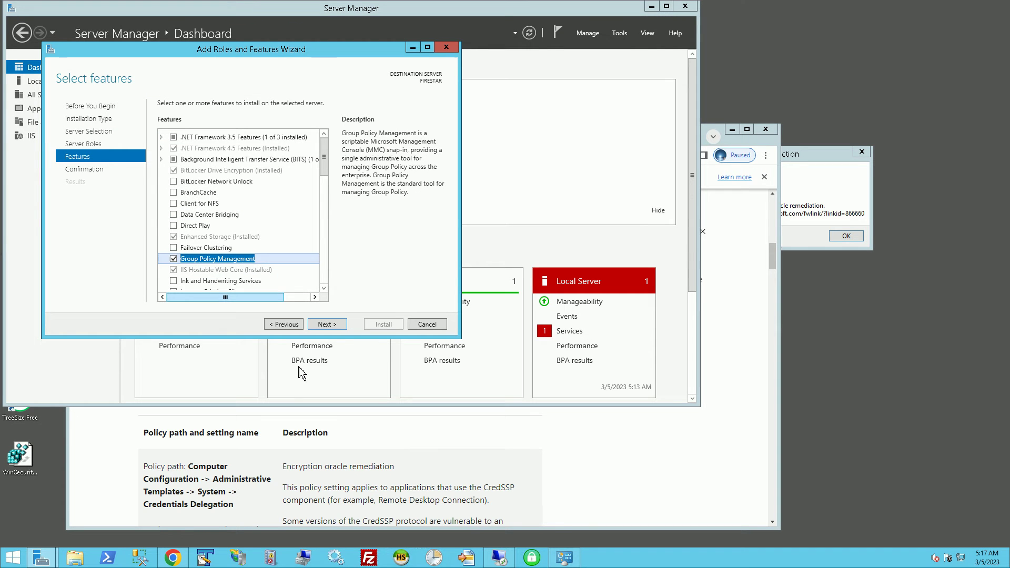
pyautogui.click(330, 325)
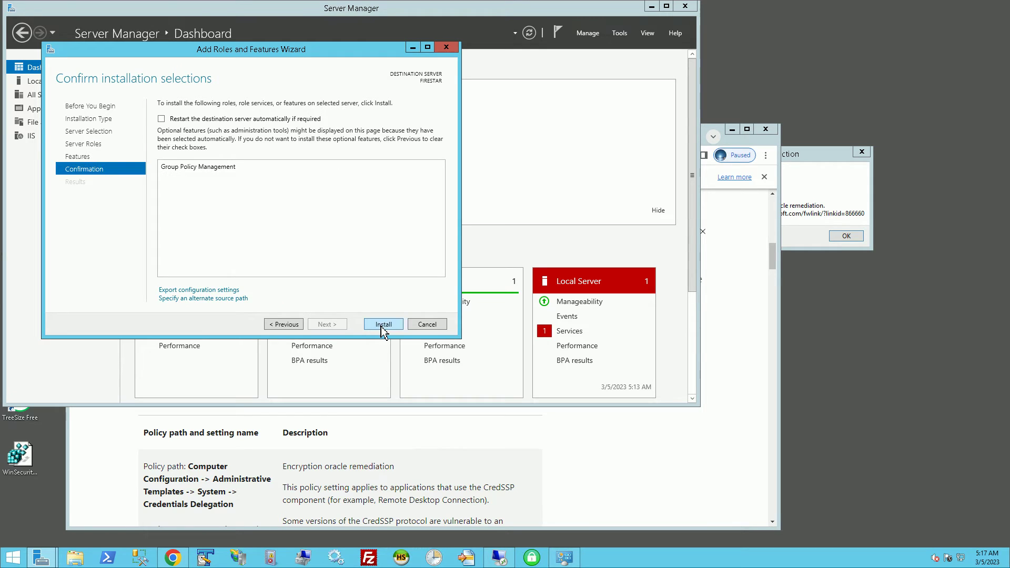
pyautogui.click(383, 324)
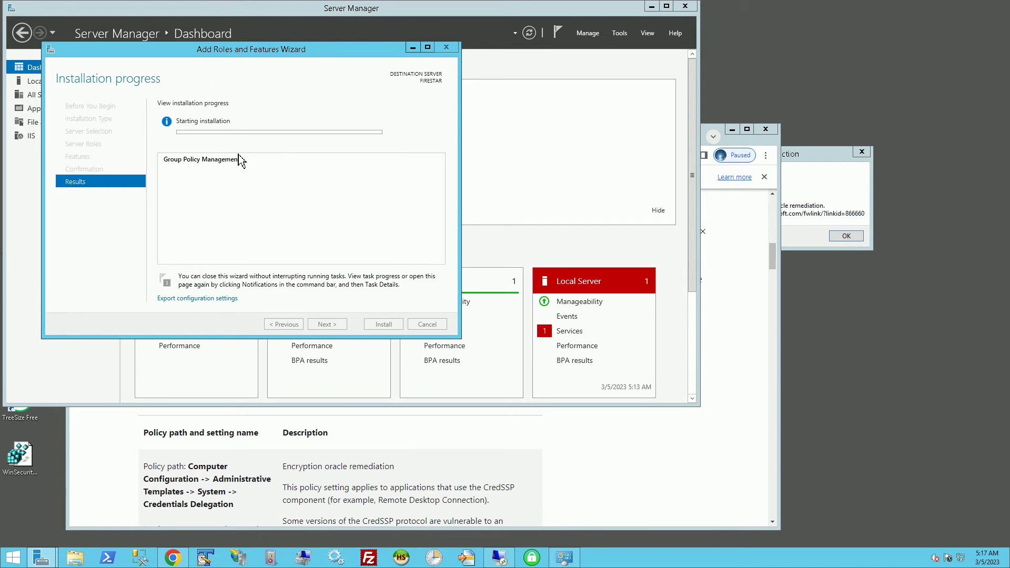
pyautogui.moveTo(1009, 567)
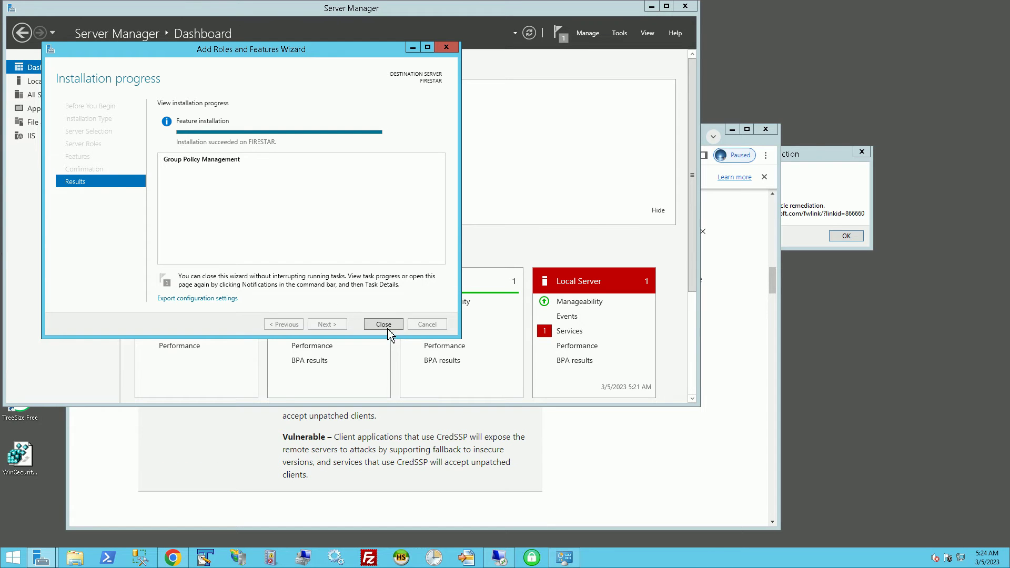
pyautogui.click(387, 327)
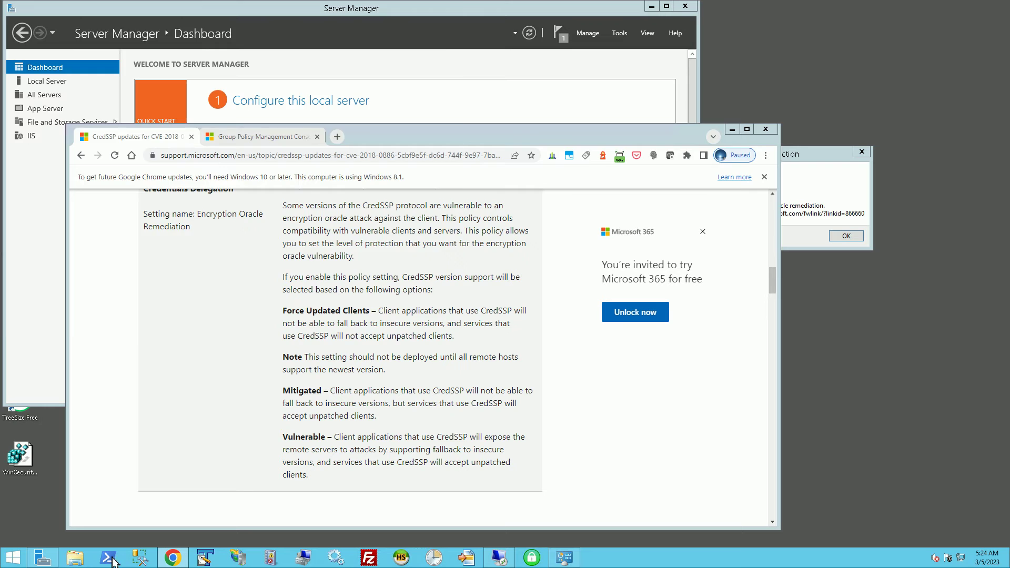
# Step: Launch gpmc.msc from an administrator PowerShell and dismiss the domain account notice
pyautogui.click(173, 557)
pyautogui.click(112, 558)
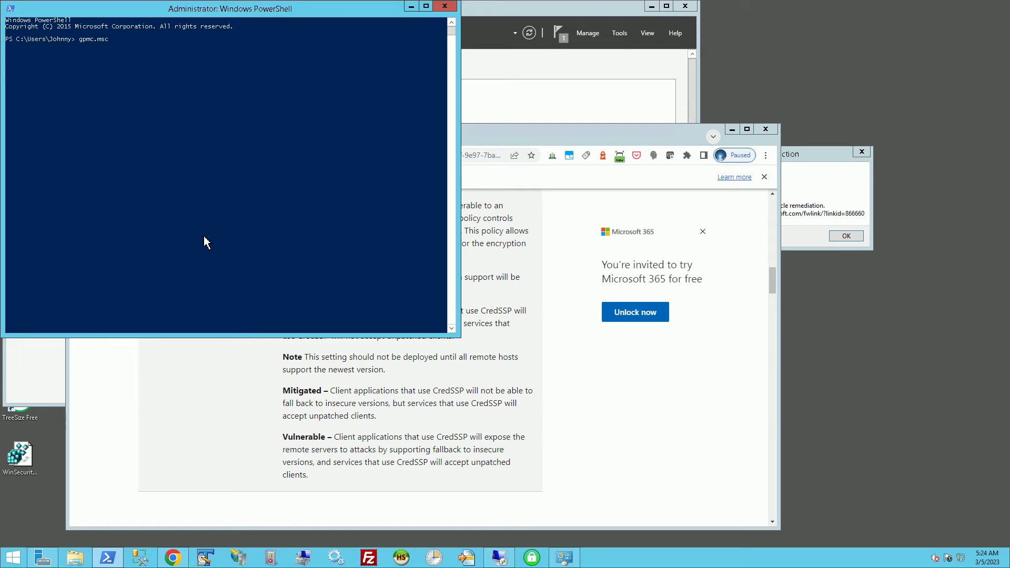
pyautogui.press('Return')
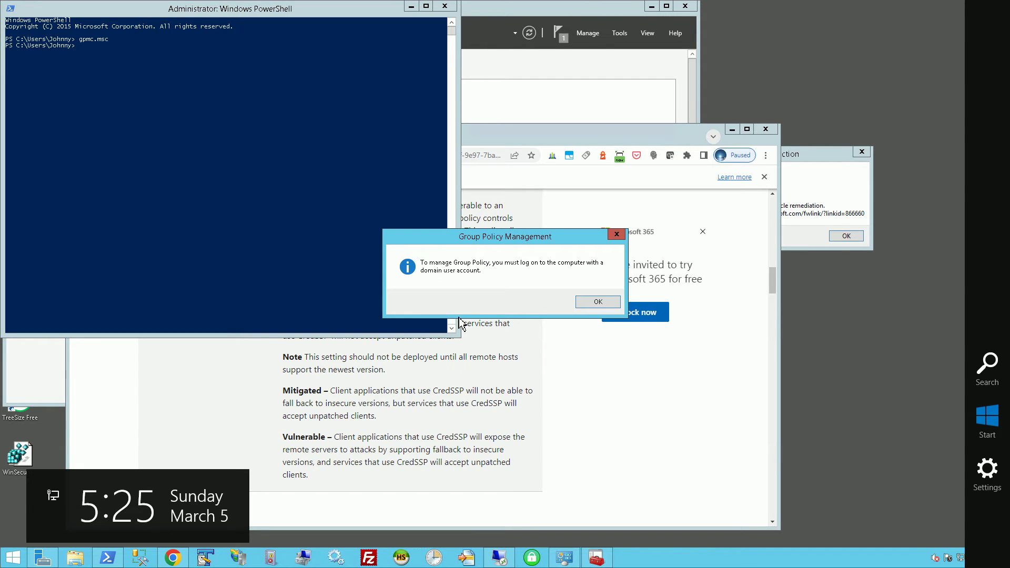
pyautogui.click(605, 302)
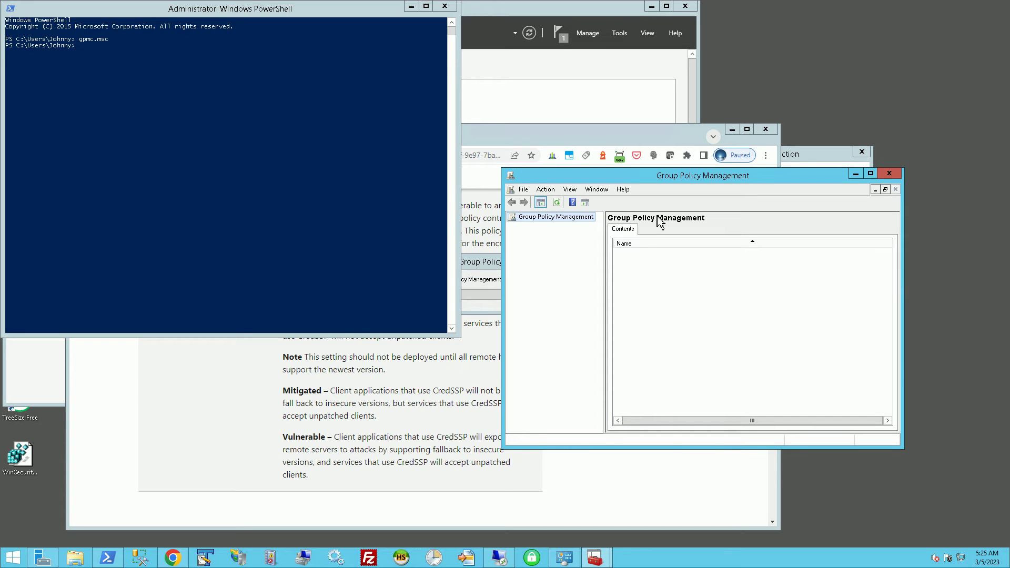
pyautogui.moveTo(639, 181); pyautogui.dragTo(674, 194)
# Step: Run gpedit.msc from PowerShell to launch the Local Group Policy Editor
pyautogui.click(218, 263)
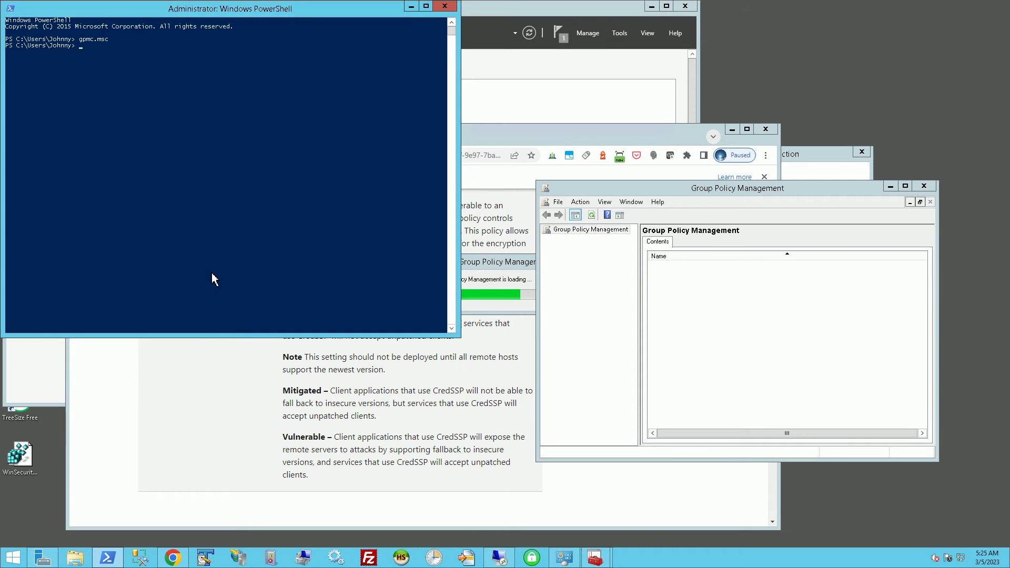
pyautogui.write('gpedi')
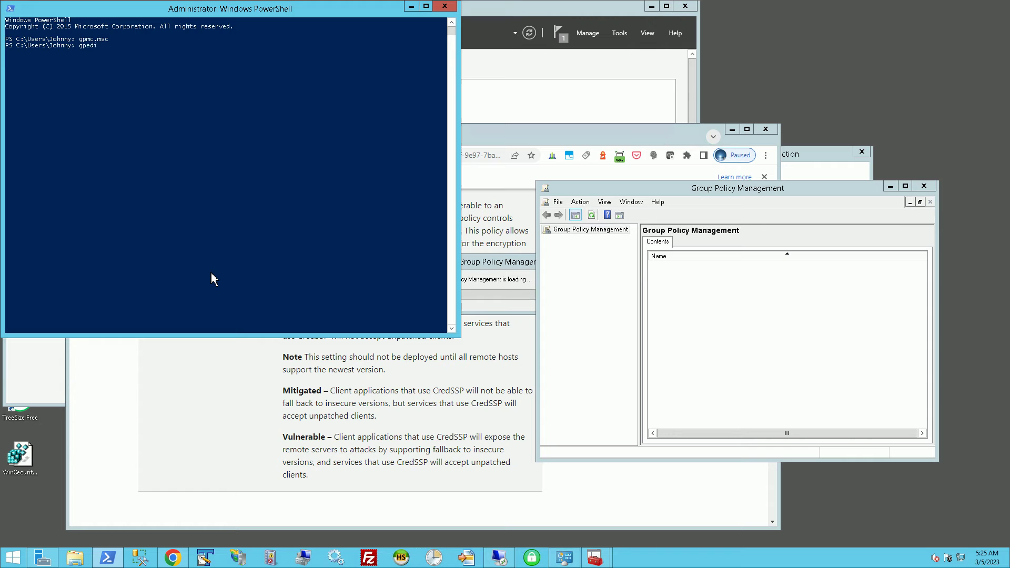
pyautogui.write('t.msc')
pyautogui.press('Return')
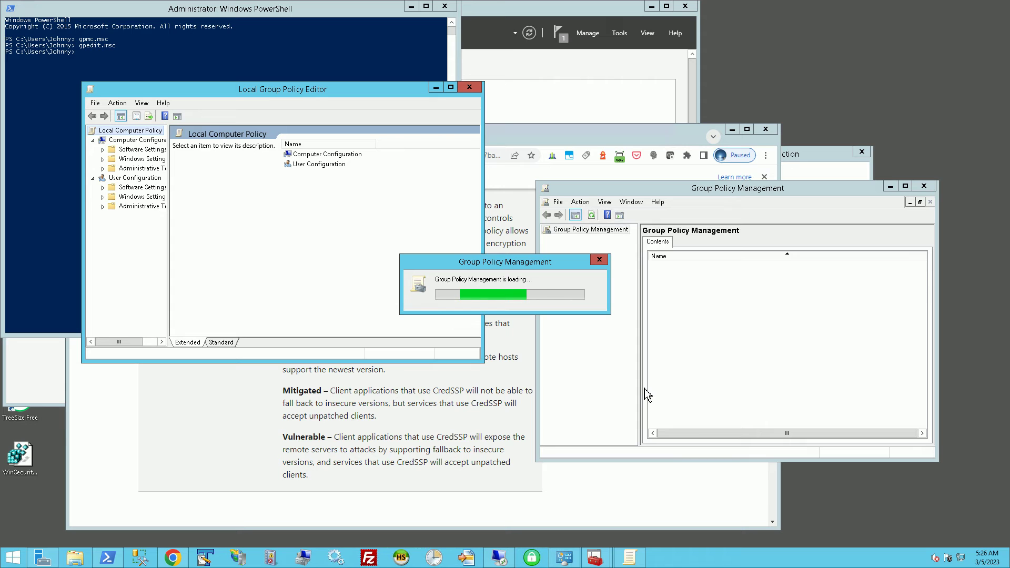
# Step: Move the Local Group Policy Editor right and show the article's Encryption Oracle Remediation policy path
pyautogui.click(332, 168)
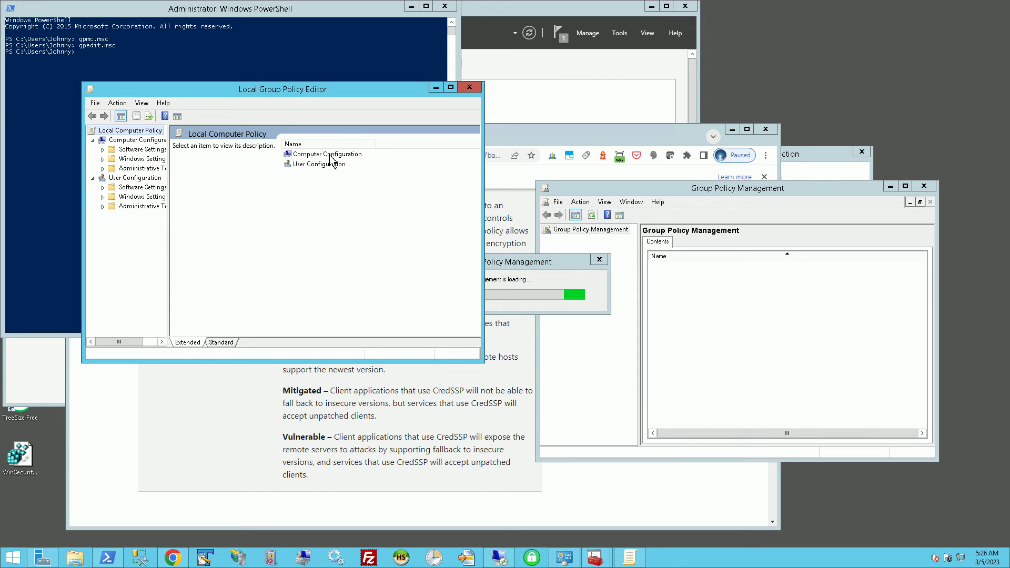
pyautogui.moveTo(245, 88); pyautogui.dragTo(659, 127)
pyautogui.click(393, 449)
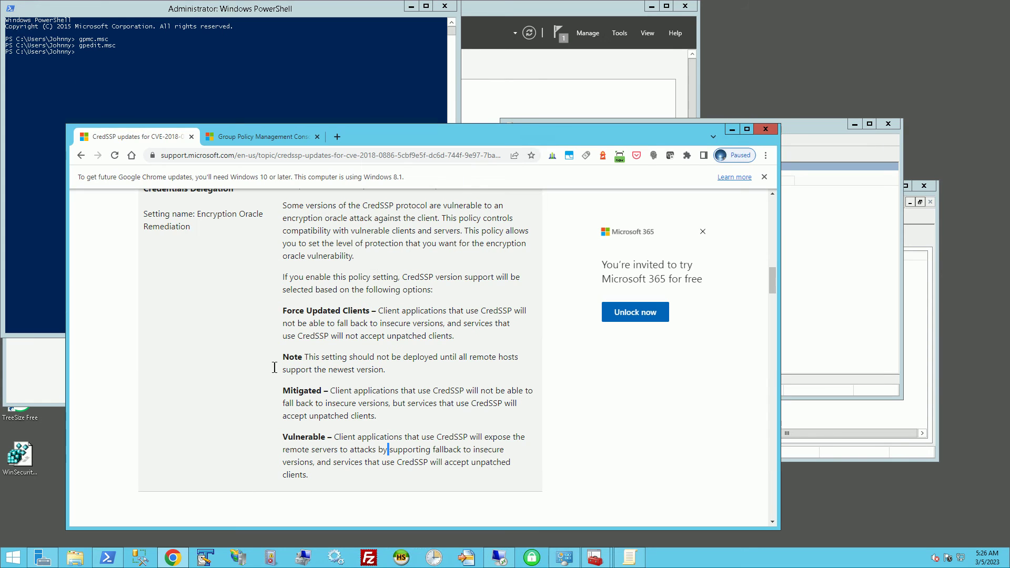
pyautogui.scroll(1, 209, 306)
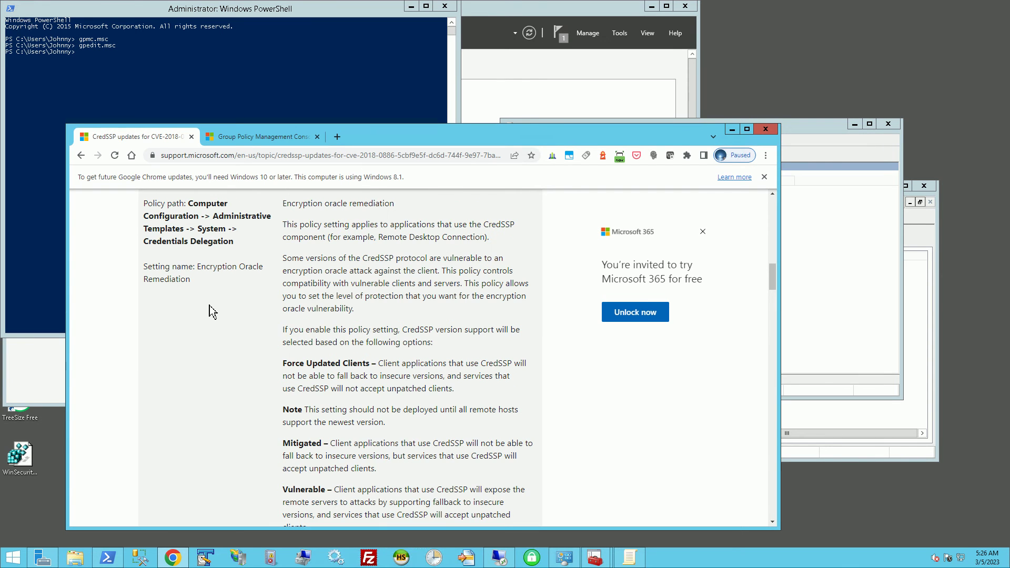
# Step: Widen the policy tree and open Computer Configuration > Administrative Templates > System > Credentials Delegation
pyautogui.click(839, 319)
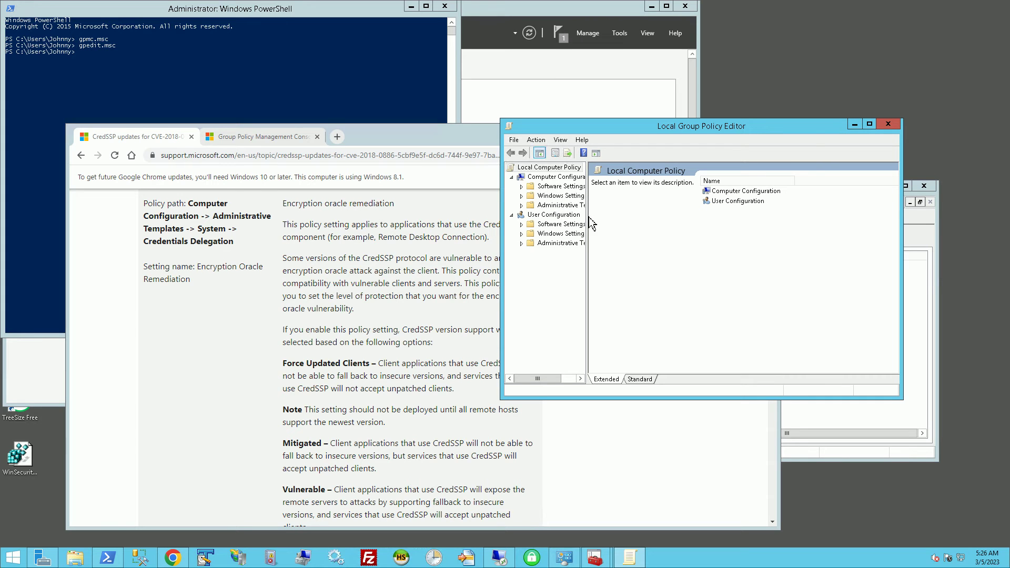
pyautogui.moveTo(588, 223); pyautogui.dragTo(661, 226)
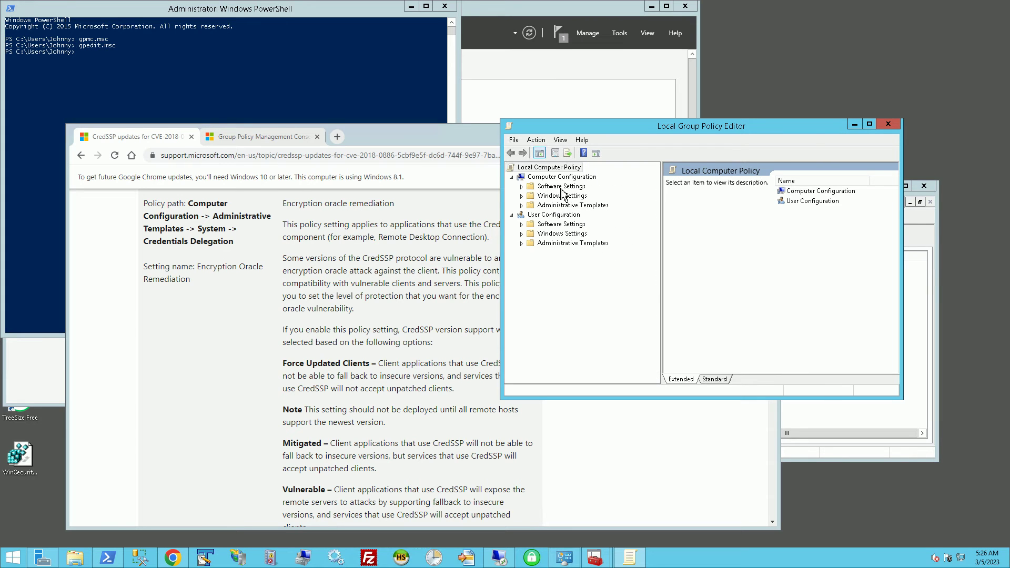
pyautogui.click(558, 177)
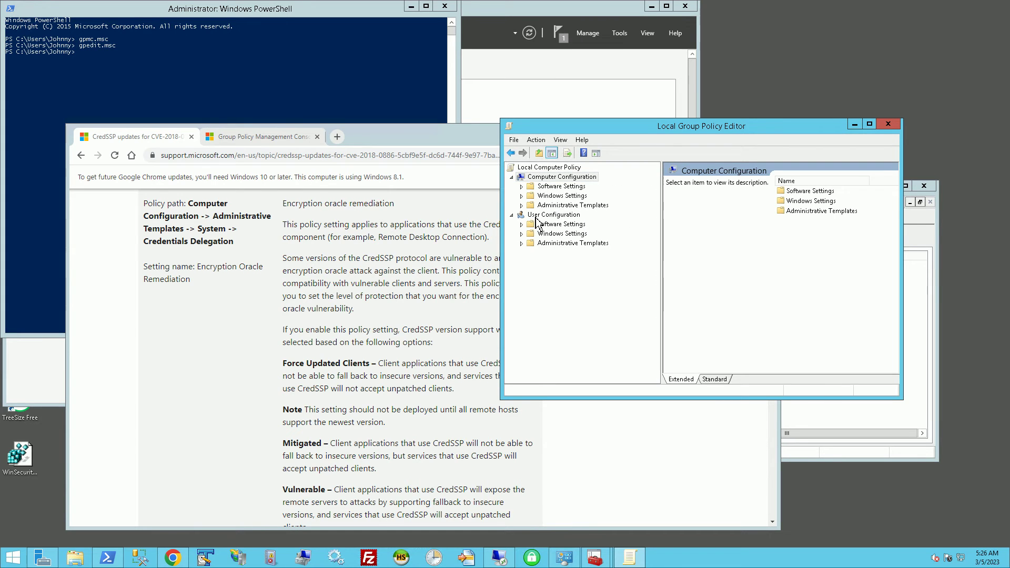
pyautogui.click(521, 205)
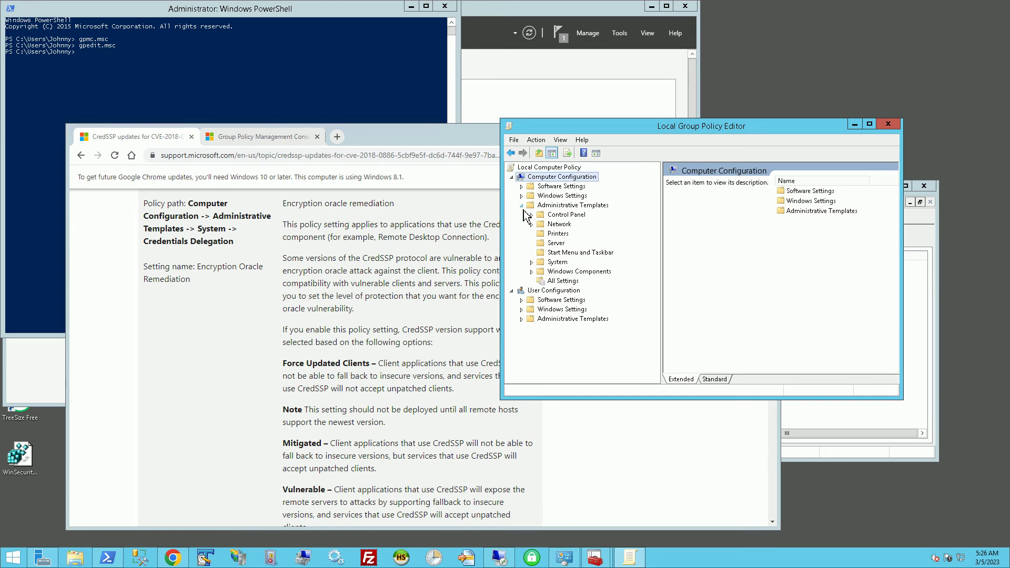
pyautogui.click(532, 262)
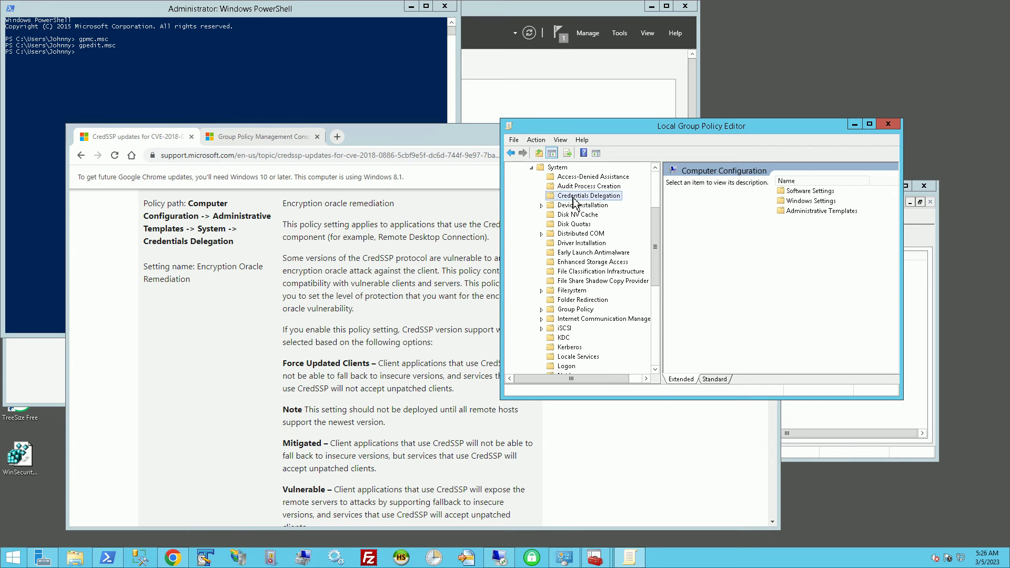
pyautogui.click(573, 197)
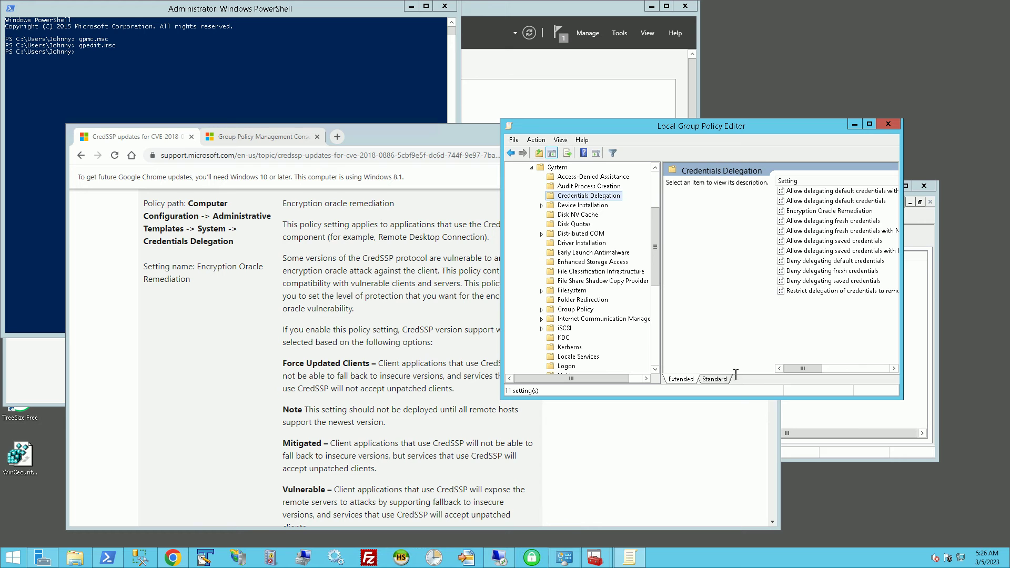
# Step: Select Encryption Oracle Remediation in Credentials Delegation and open its policy setting dialog
pyautogui.moveTo(197, 266); pyautogui.dragTo(205, 282)
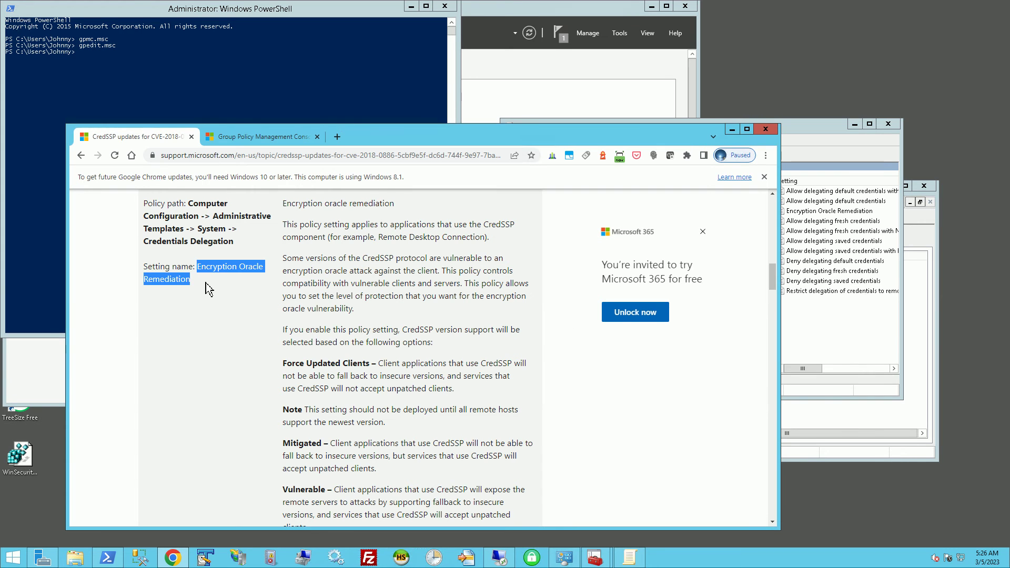
pyautogui.click(879, 334)
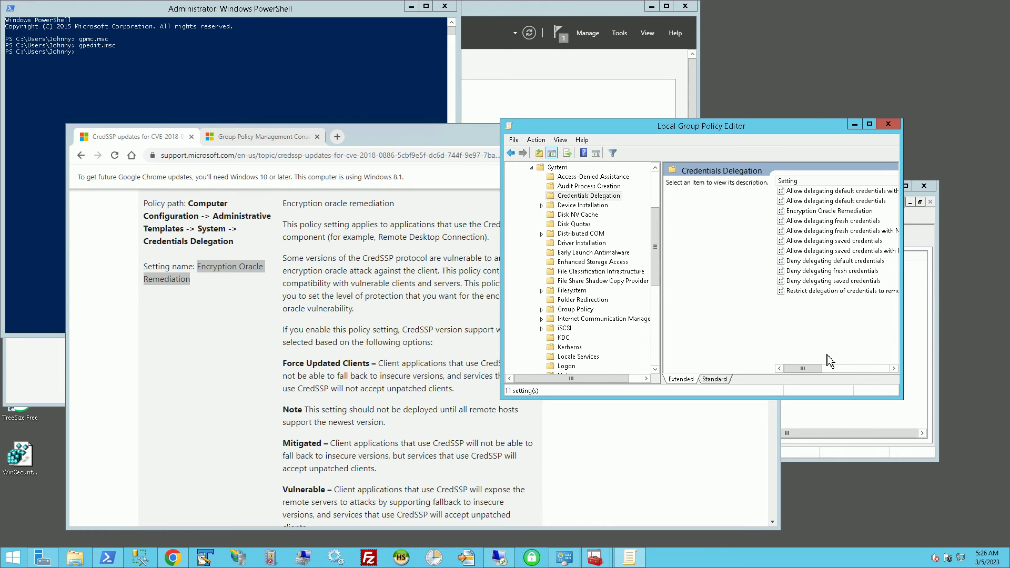
pyautogui.click(822, 211)
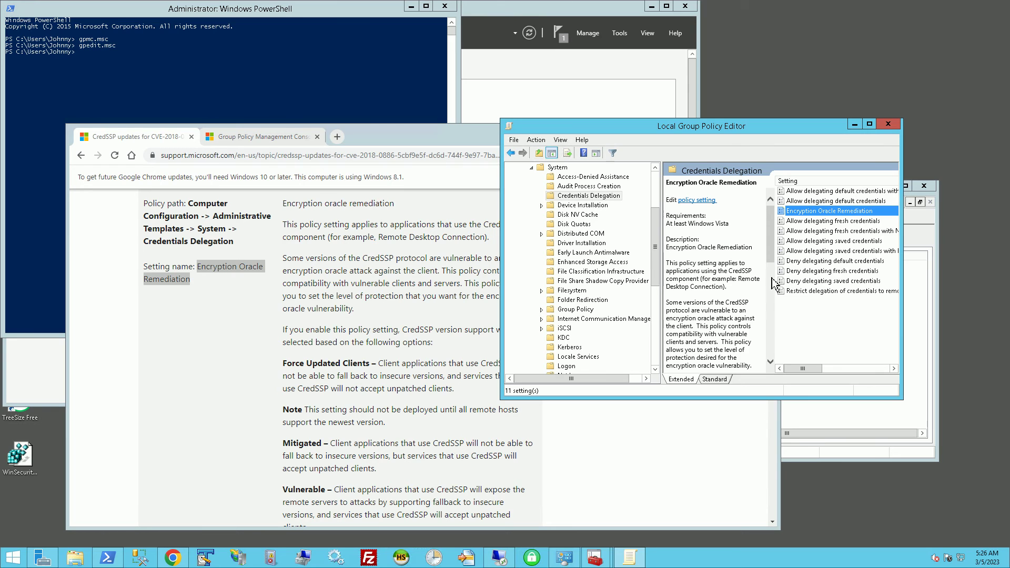
pyautogui.click(769, 257)
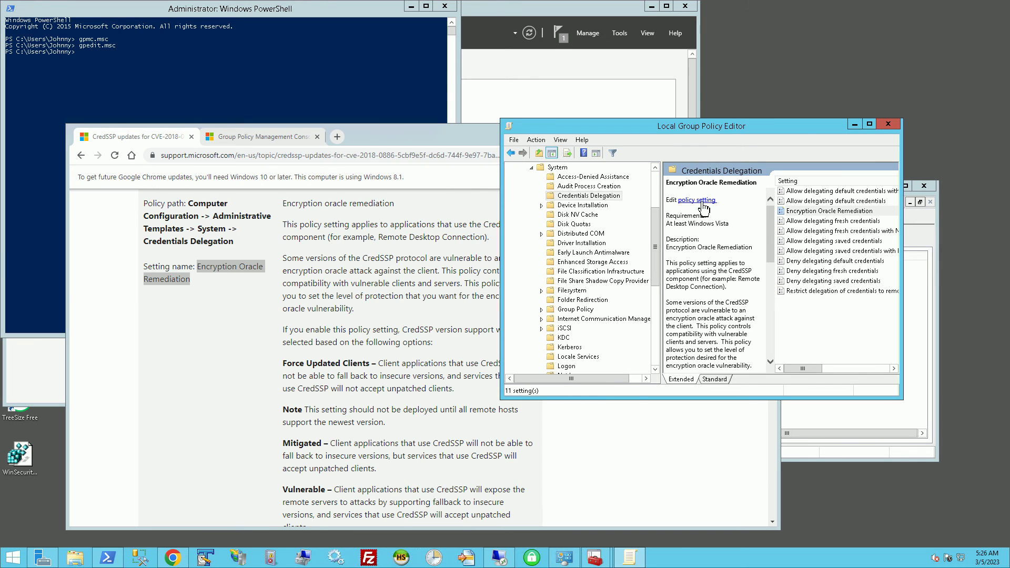
pyautogui.click(699, 200)
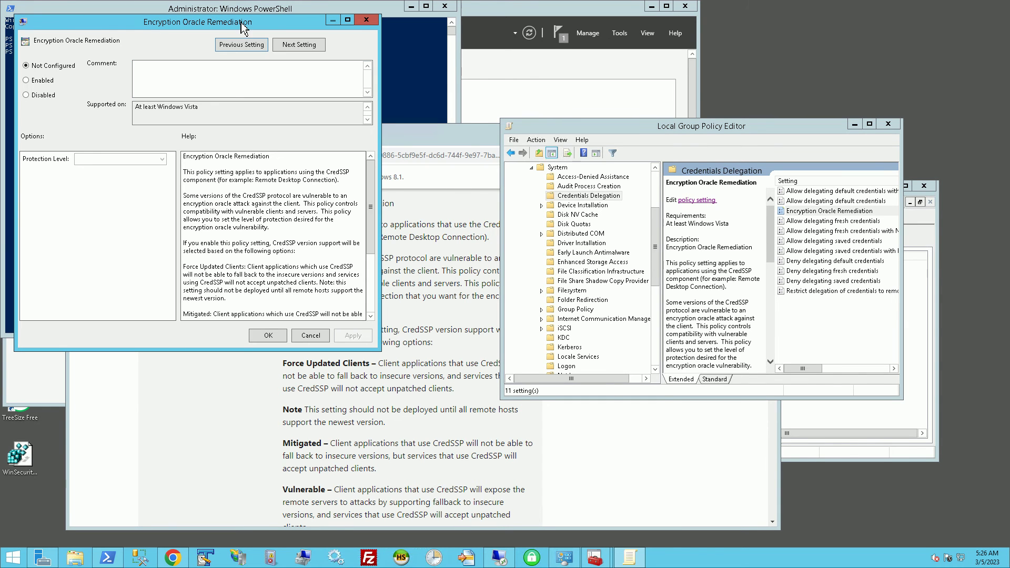
# Step: Move the policy dialog right, recheck the article's options, then set the policy to Disabled and apply
pyautogui.moveTo(243, 26); pyautogui.dragTo(695, 187)
pyautogui.click(319, 381)
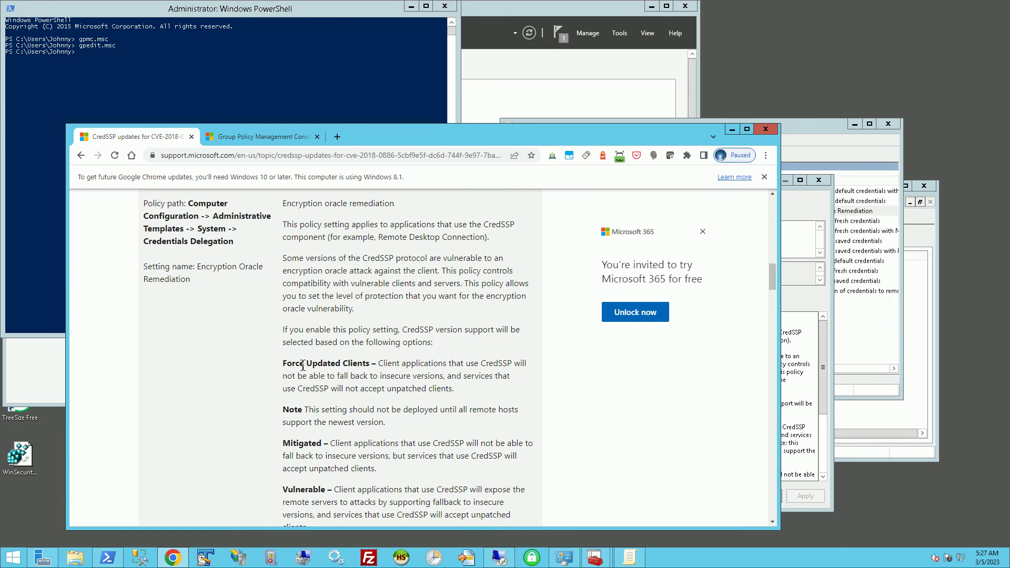
pyautogui.scroll(-2, 303, 366)
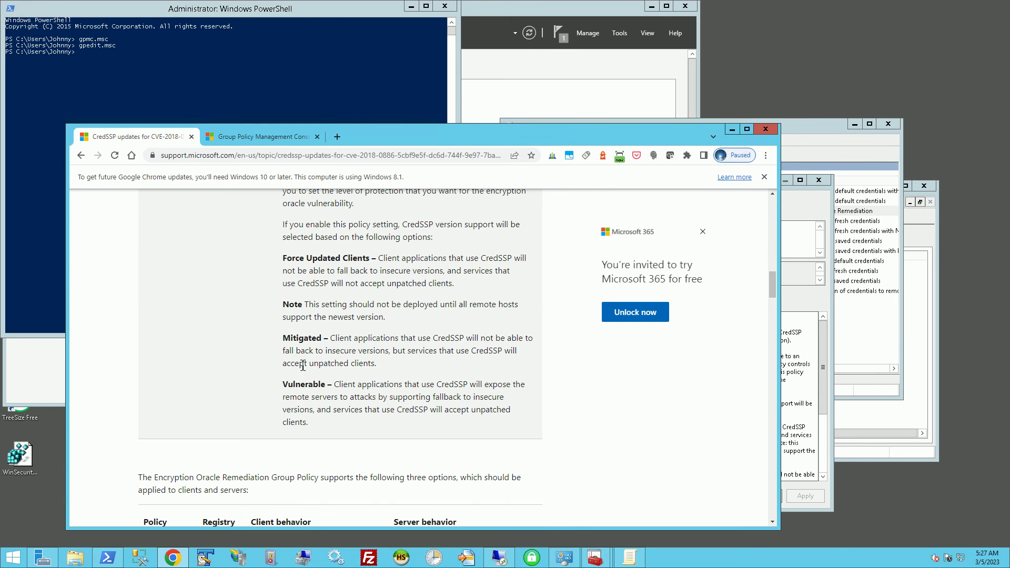
pyautogui.click(829, 355)
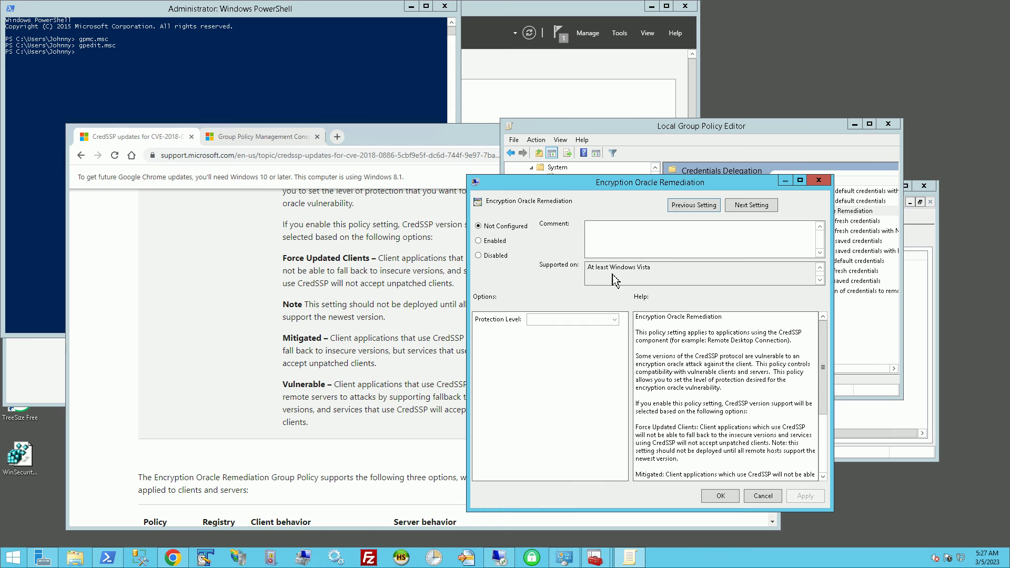
pyautogui.click(494, 256)
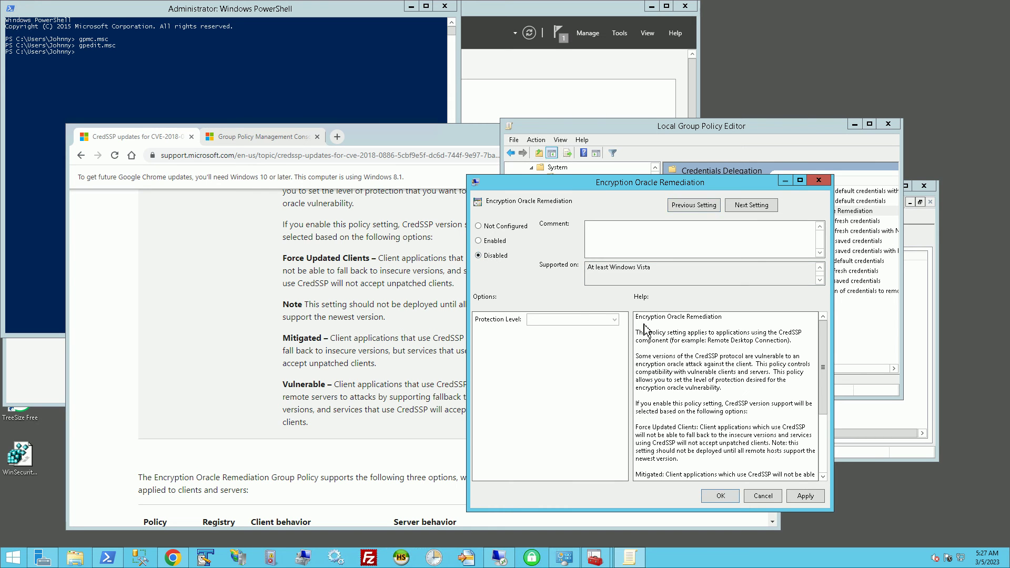
pyautogui.moveTo(822, 413); pyautogui.dragTo(821, 470)
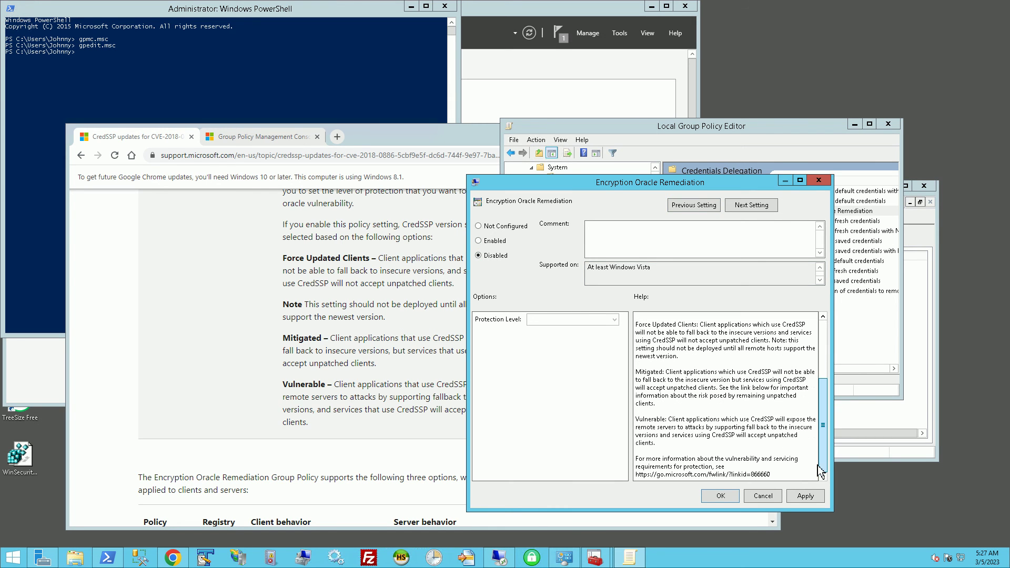
pyautogui.click(806, 500)
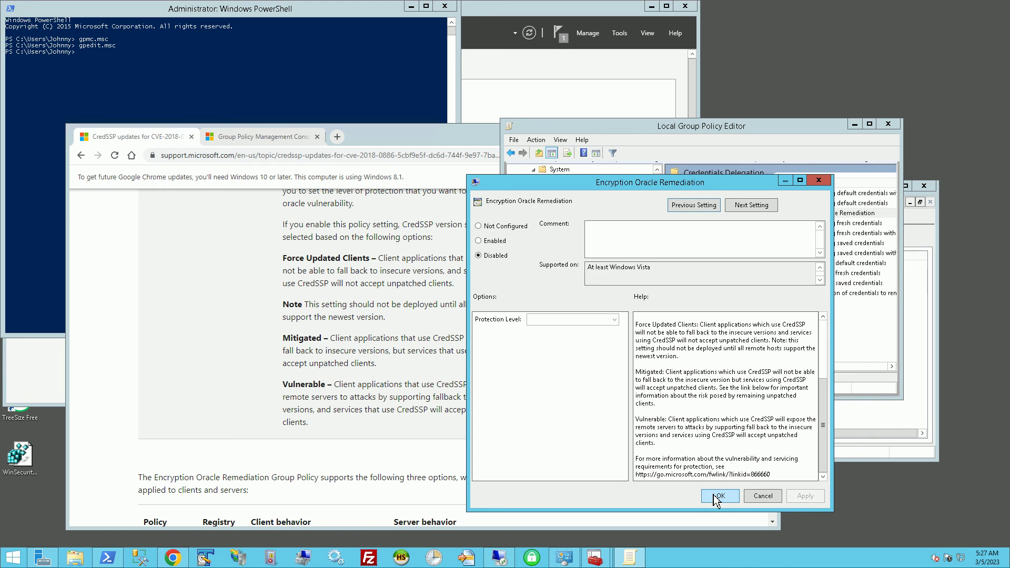
# Step: Enable Encryption Oracle Remediation with Protection Level Vulnerable and apply it
pyautogui.click(483, 240)
pyautogui.click(610, 320)
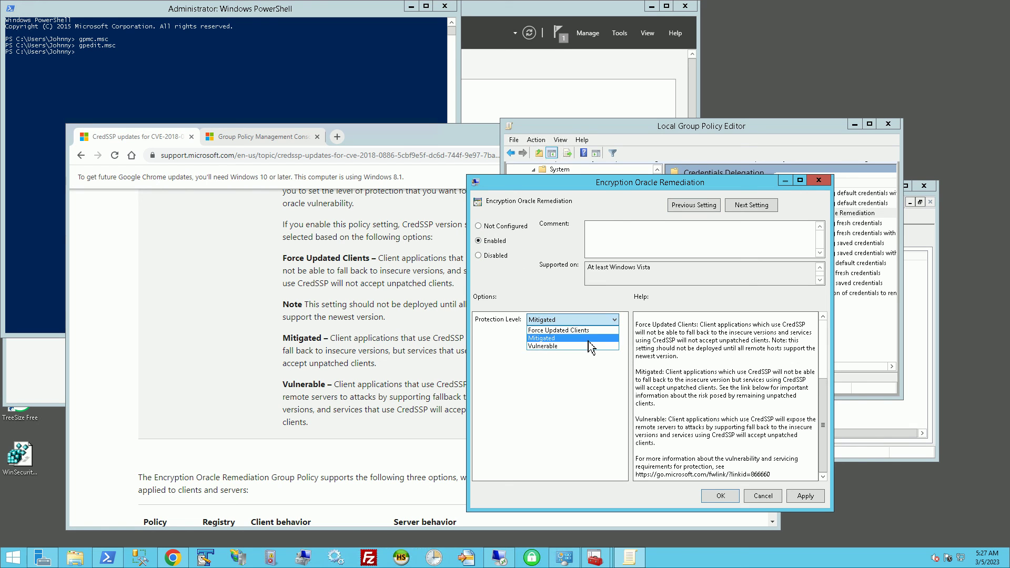
pyautogui.click(573, 346)
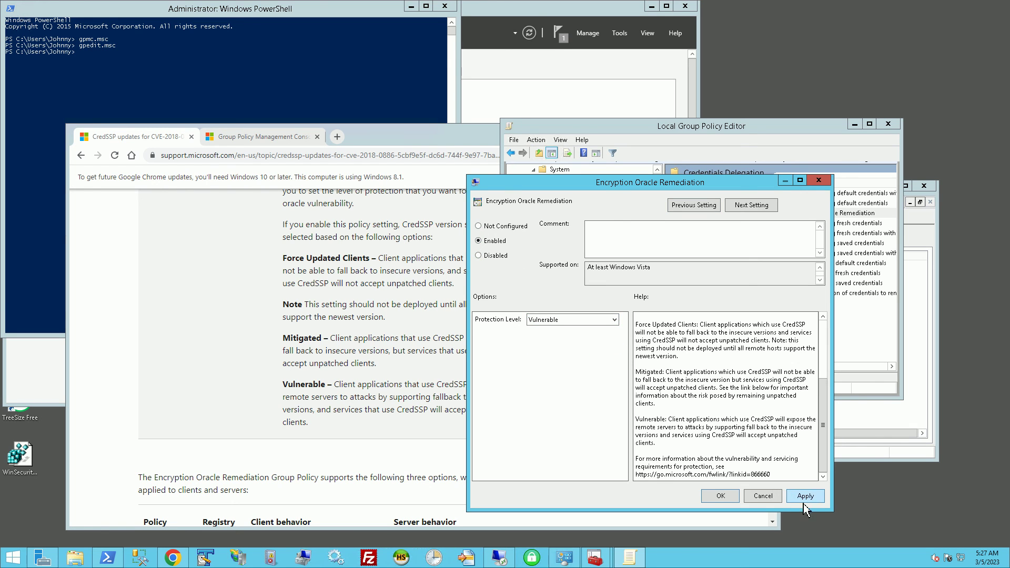
pyautogui.click(805, 496)
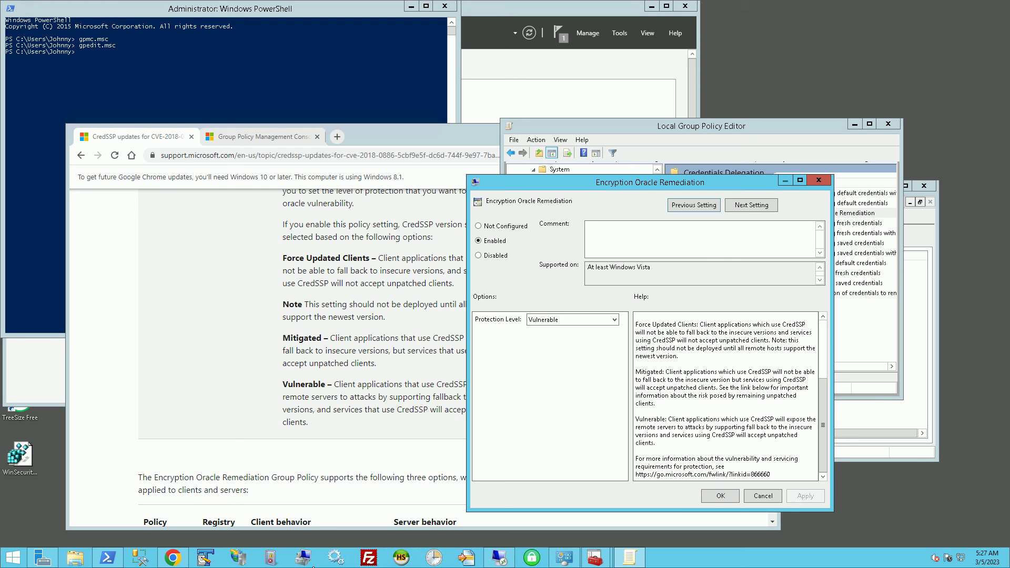
# Step: Dismiss the CredSSP error, reconnect to FIREFLY, and move the certificate warning to the upper right
pyautogui.click(498, 558)
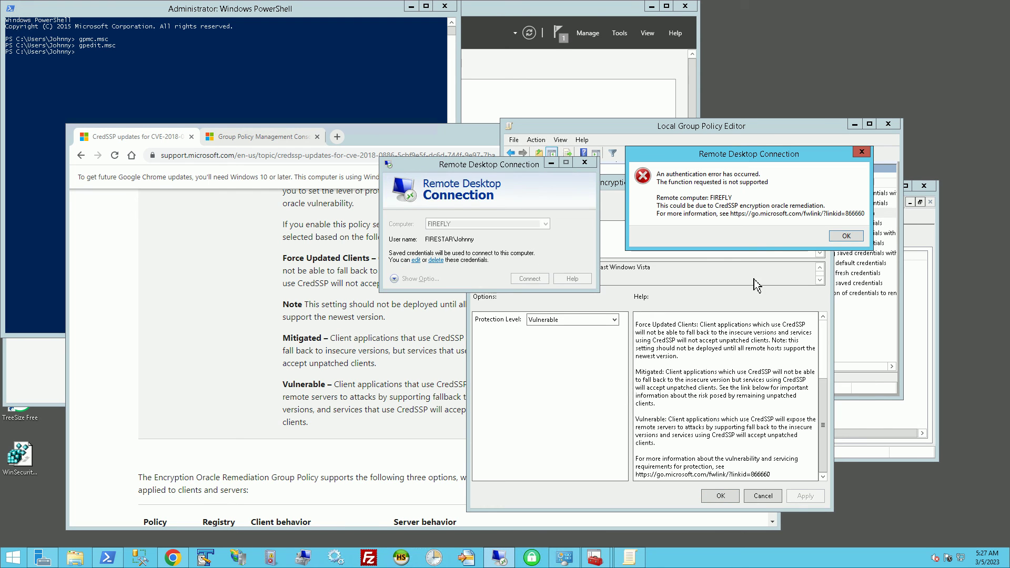
pyautogui.click(832, 238)
pyautogui.click(531, 280)
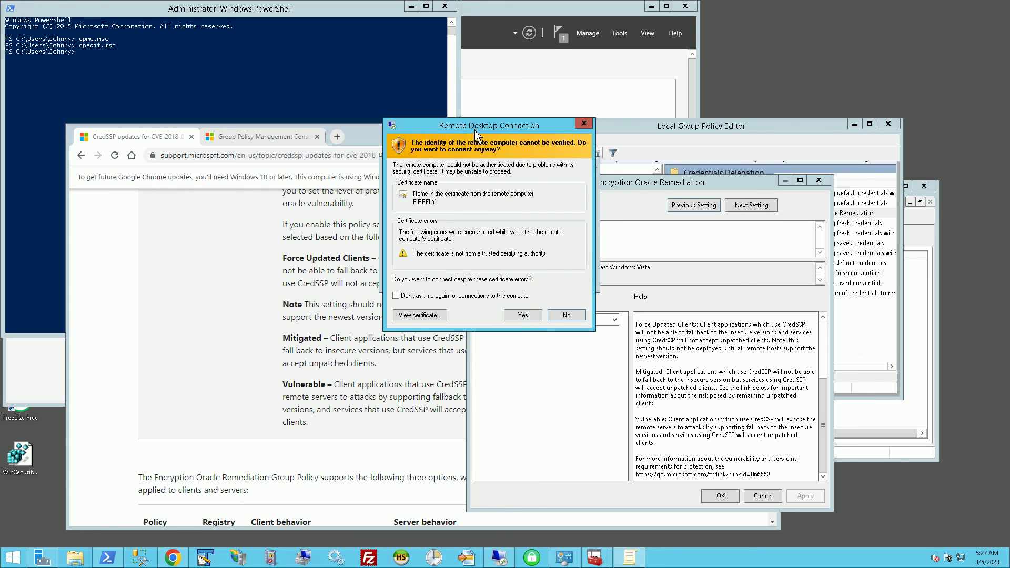
pyautogui.moveTo(475, 133); pyautogui.dragTo(699, 83)
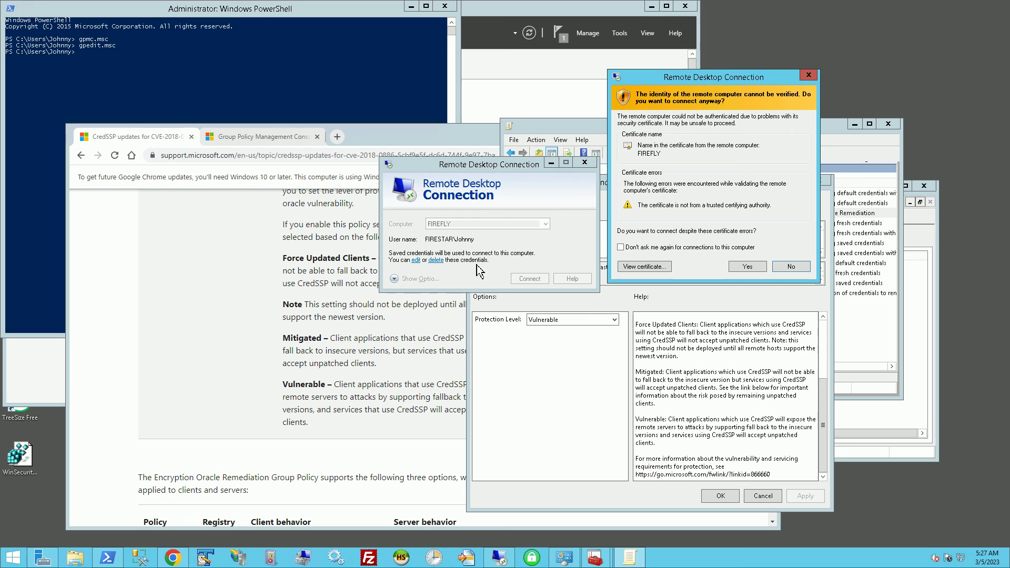